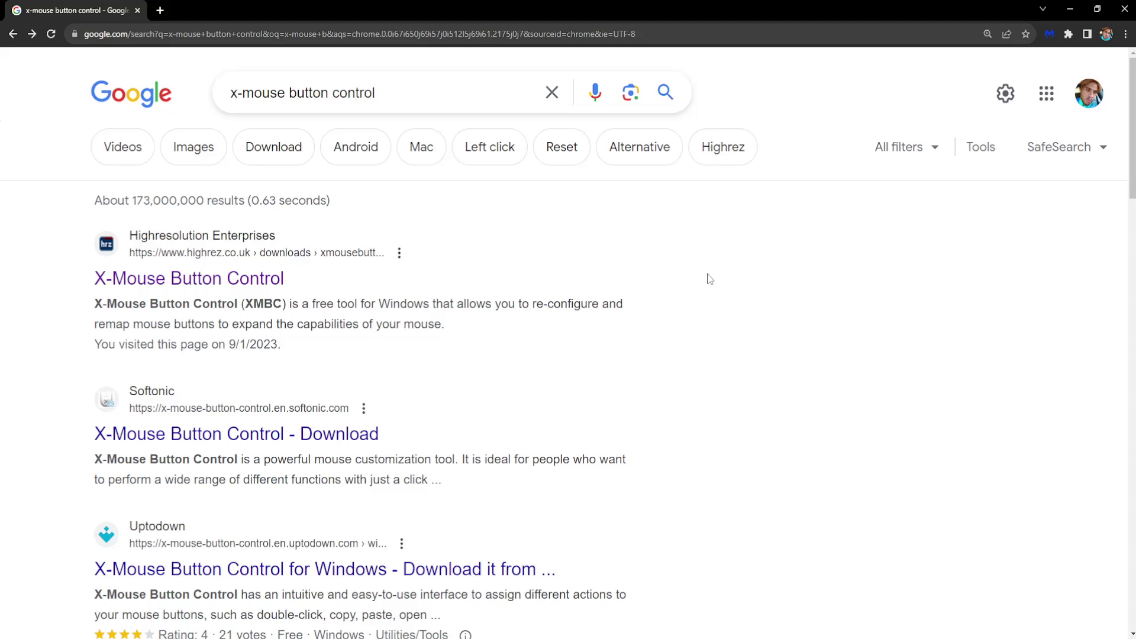
scroll(709, 284, "down", 1)
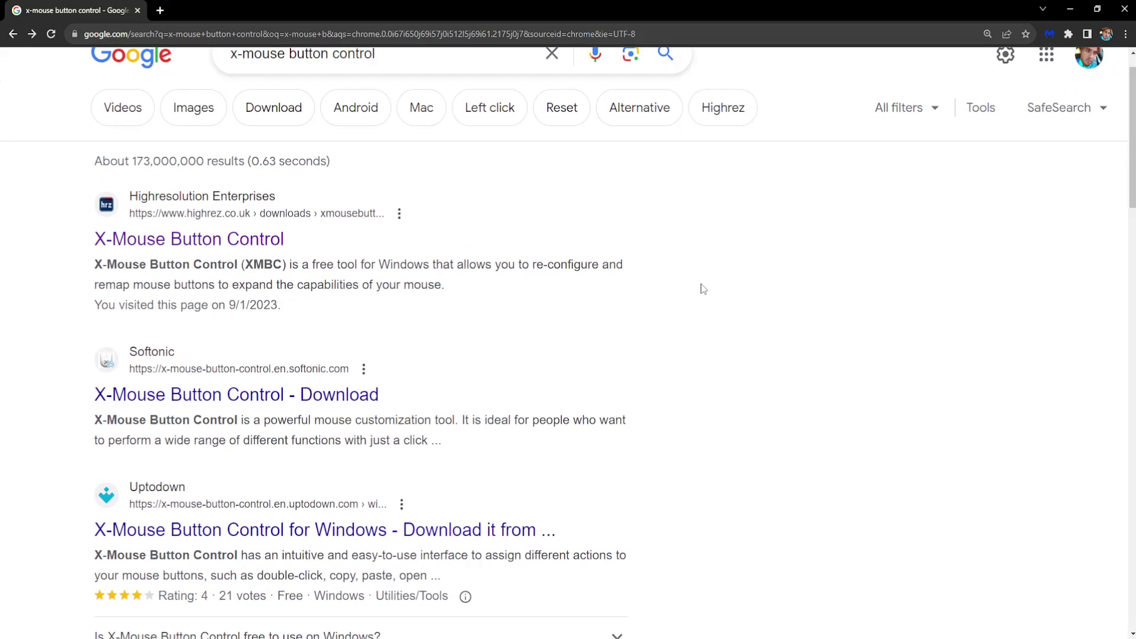
scroll(709, 285, "up", 1)
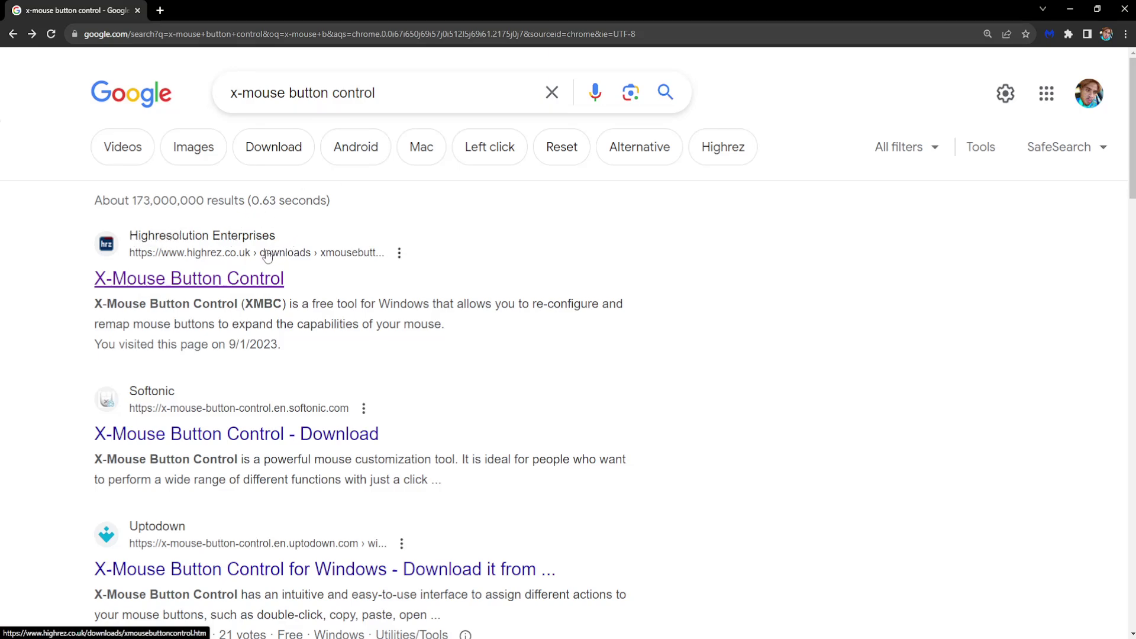
Download the latest X-Mouse Button Control installer from the highrez homepage and check the download
left_click(184, 284)
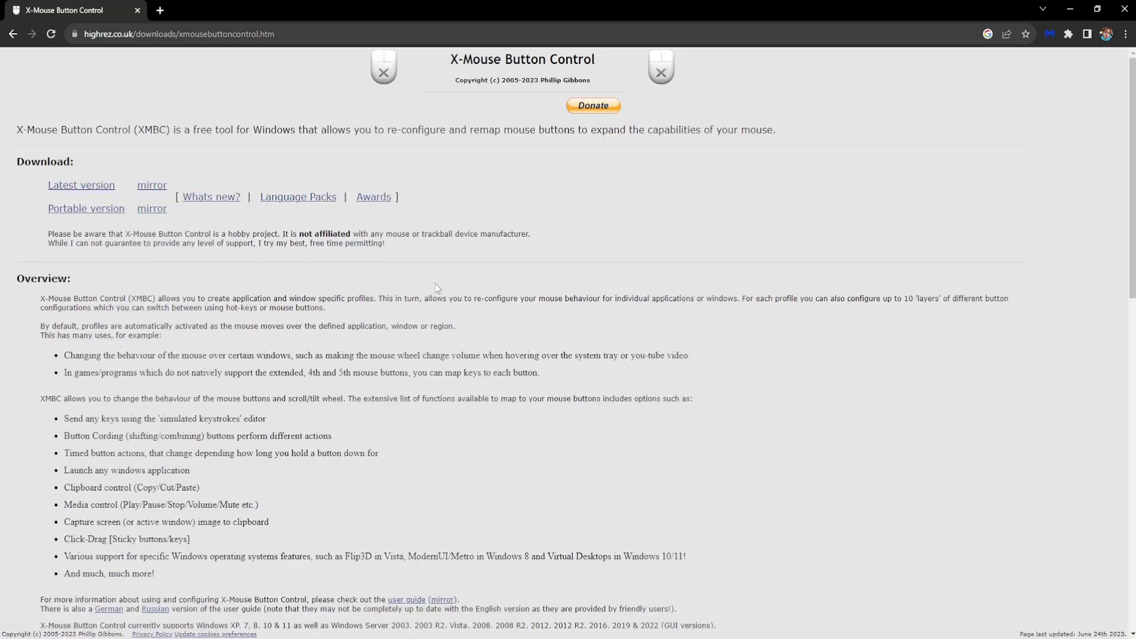
left_click(80, 187)
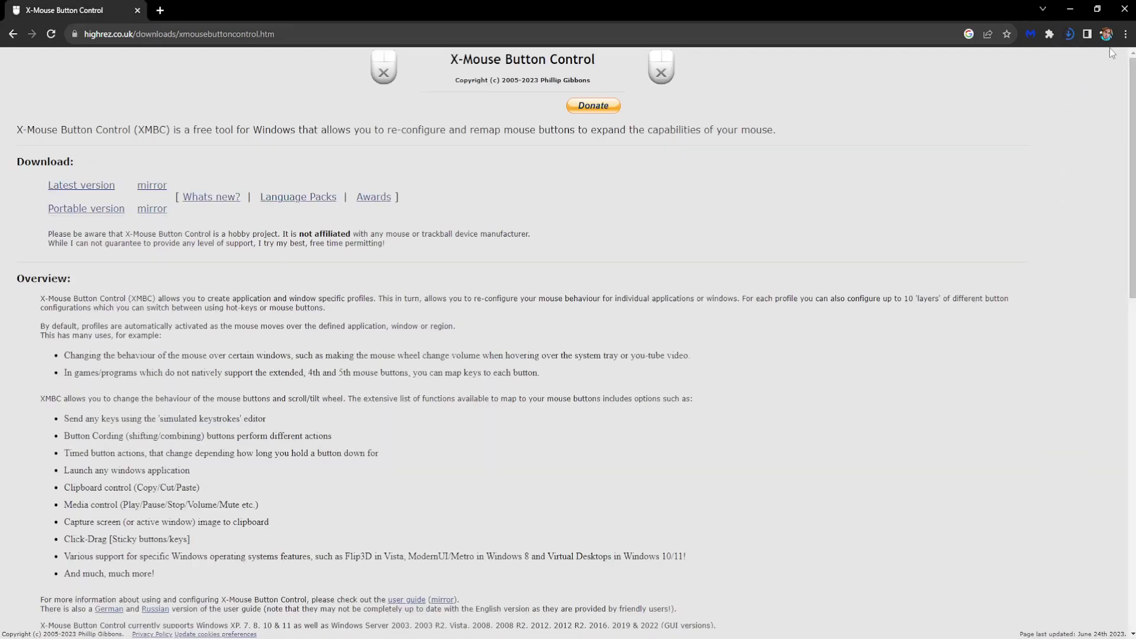
left_click(1072, 32)
left_click(1068, 34)
mouse_move(967, 89)
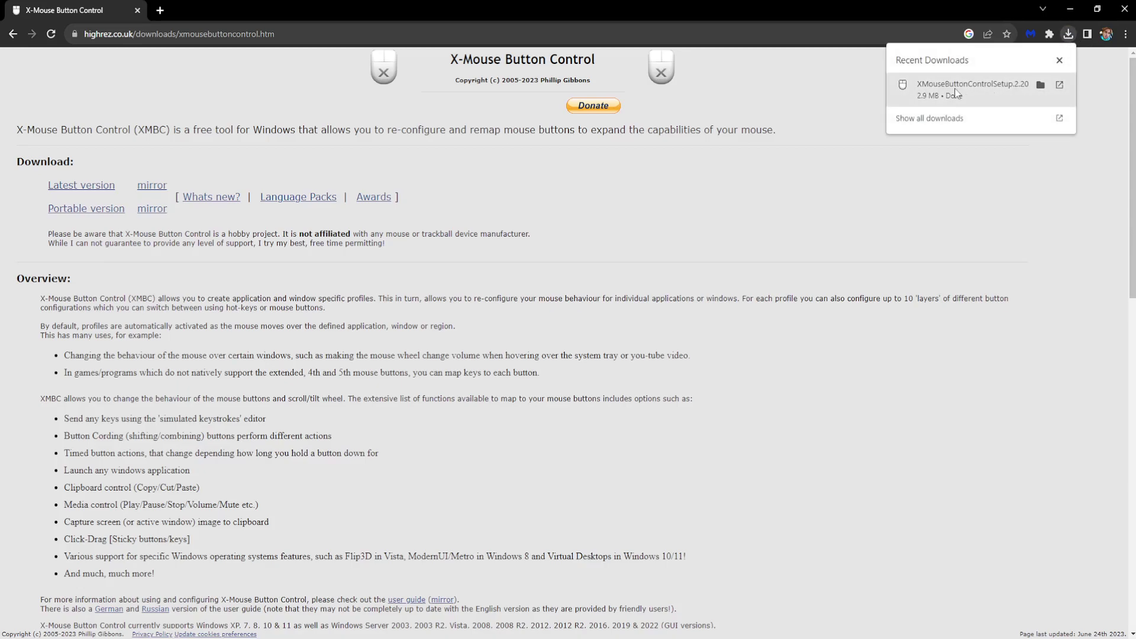
Run the X-Mouse Button Control 2.20.5 setup, accept the license, and install with default options
left_click(957, 89)
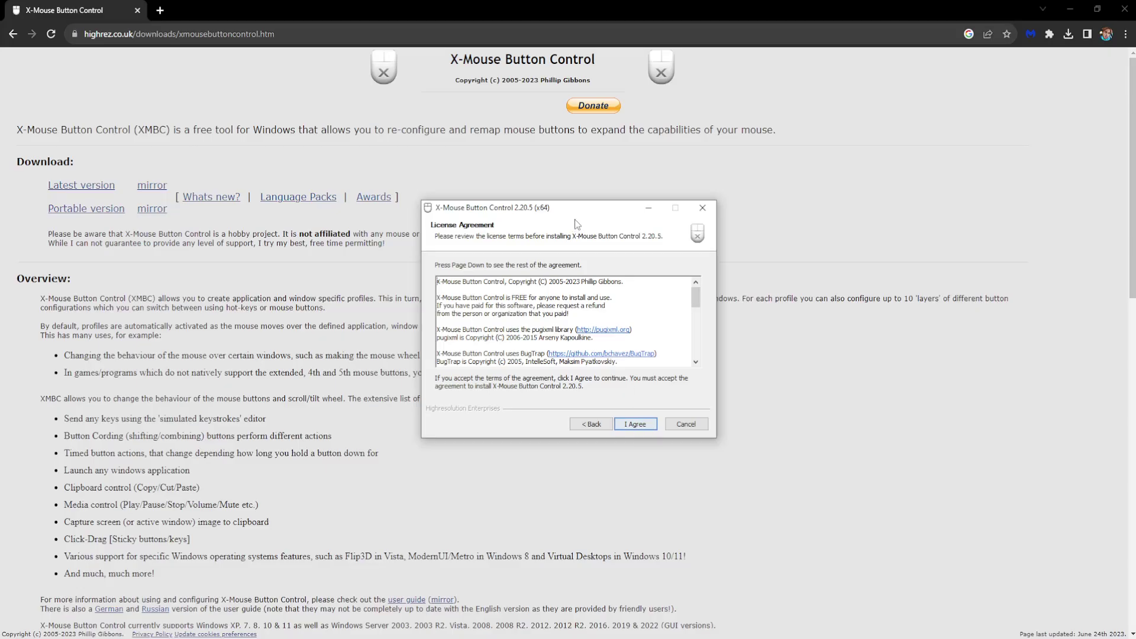
left_click_drag(574, 219, 539, 169)
left_click(600, 373)
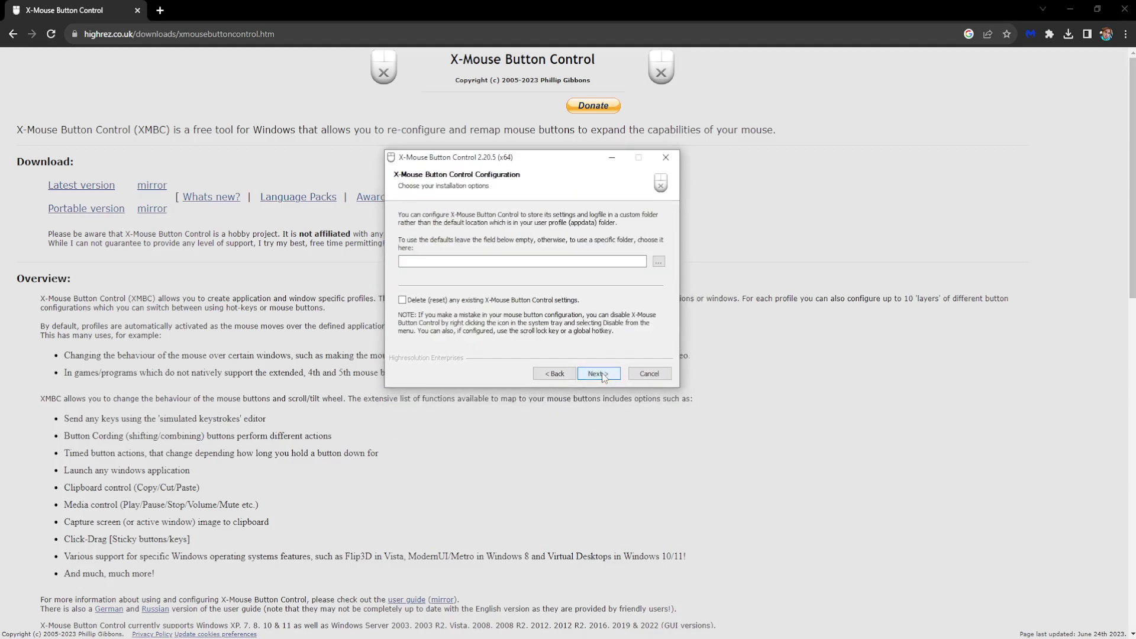
left_click(601, 374)
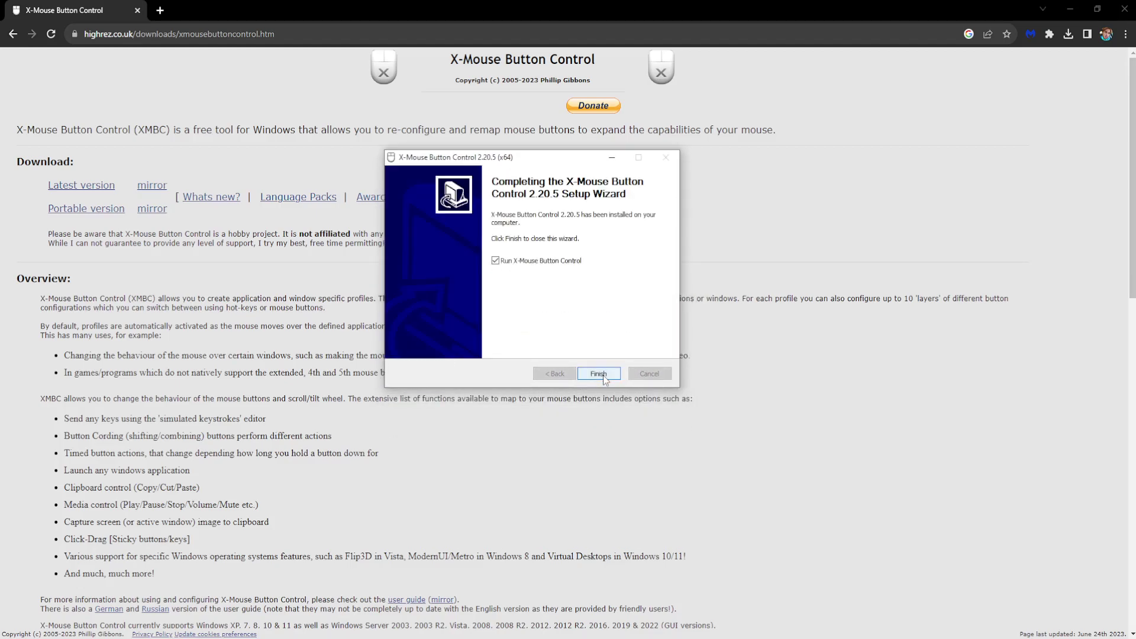
left_click_drag(498, 158, 499, 191)
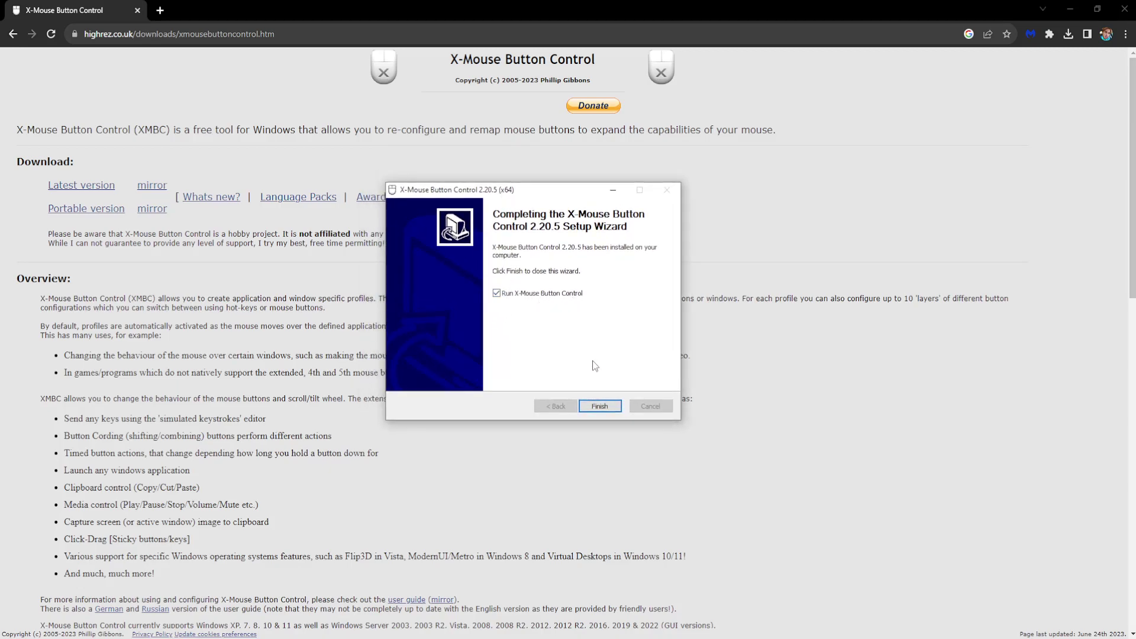
left_click(600, 407)
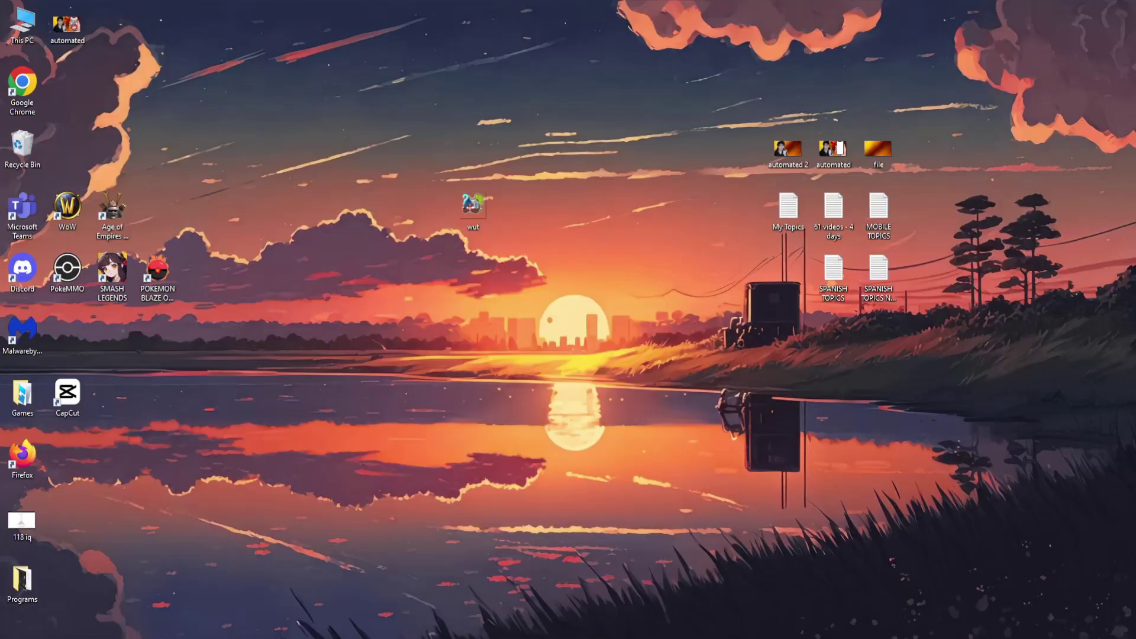
Launch X-Mouse Button Control from a Windows Start search for 'x-mouse'
key("super")
type("x")
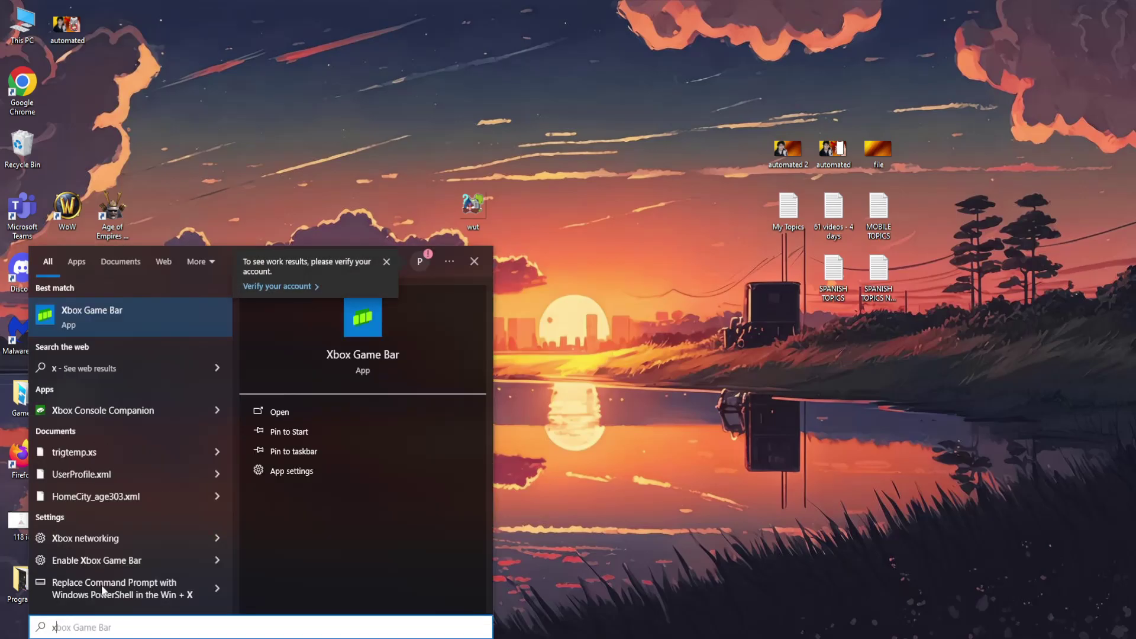
type("-")
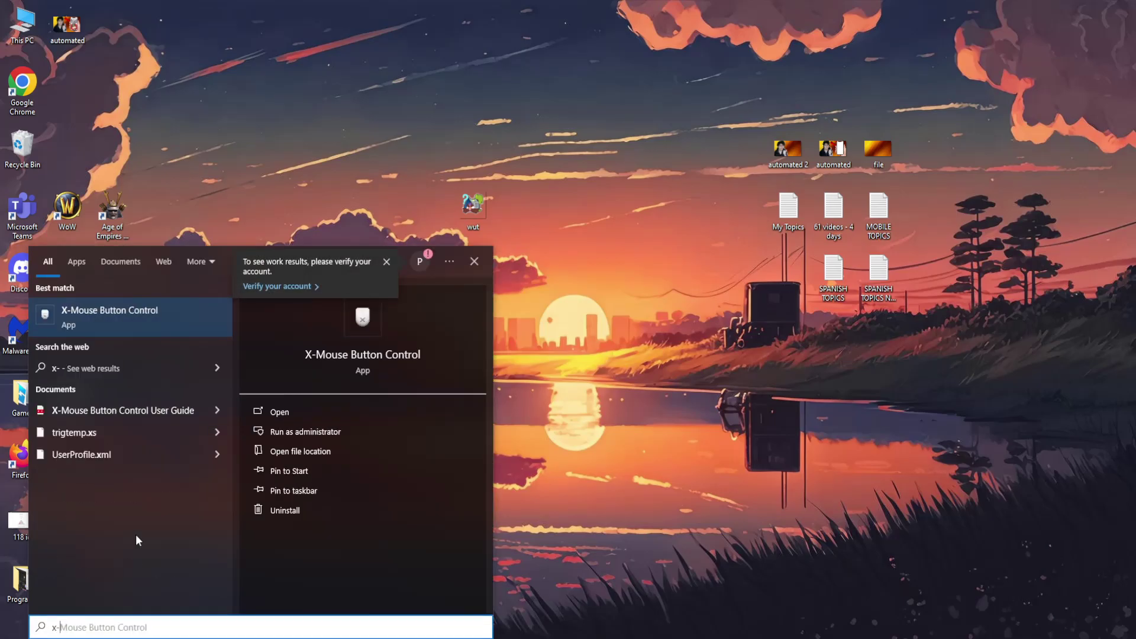
left_click(138, 310)
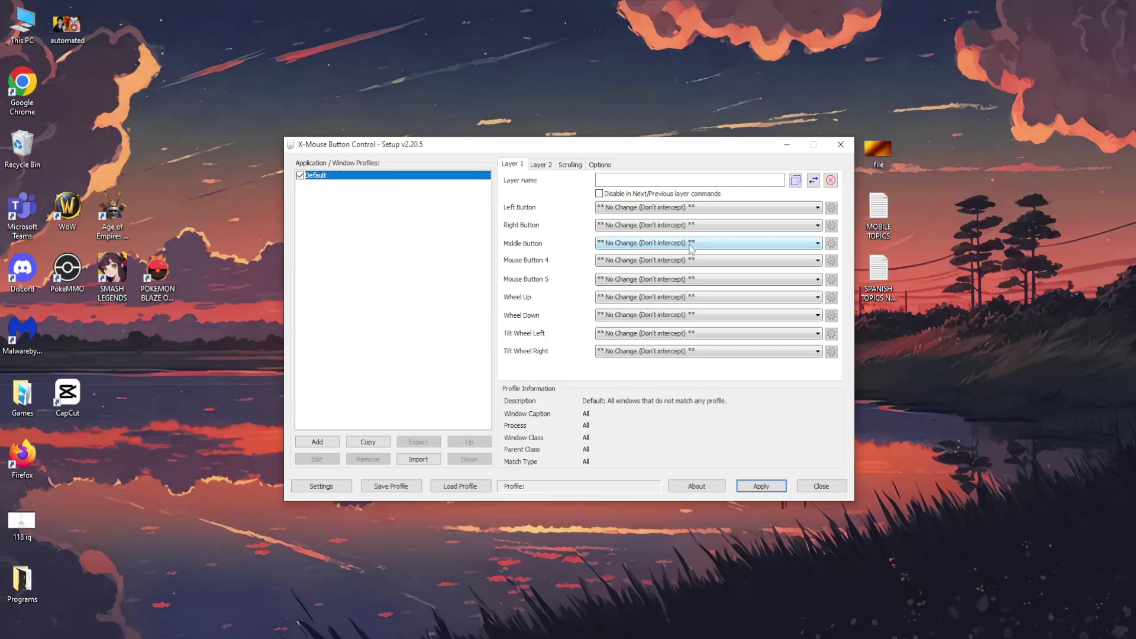
Map the Layer 1 Left Button to Double Click in the Default profile
left_click_drag(566, 144, 548, 126)
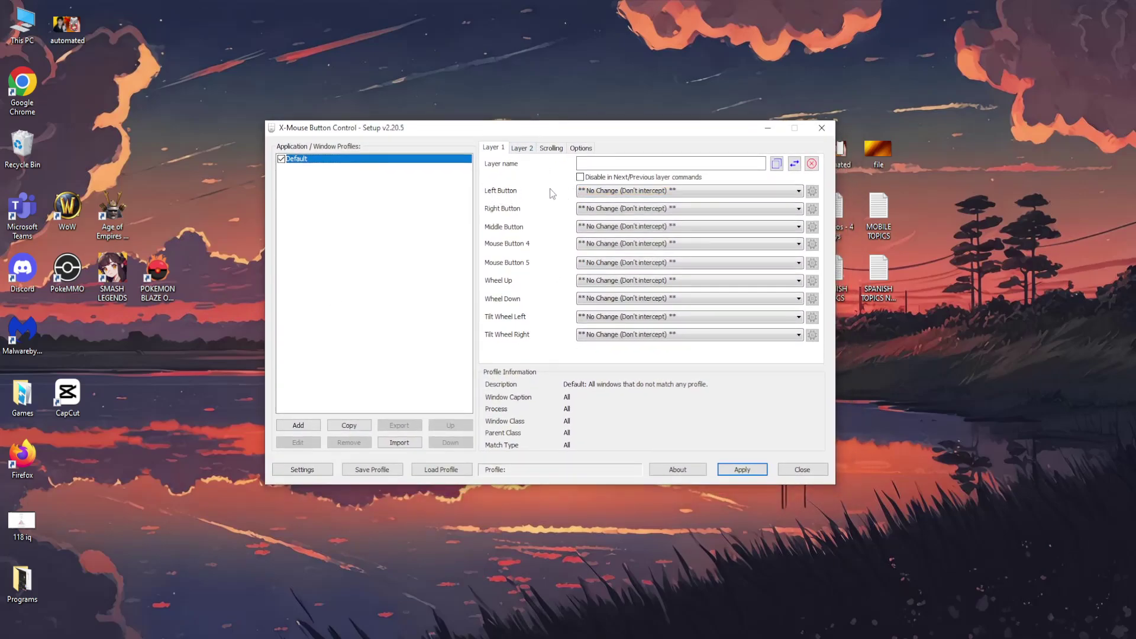
left_click(593, 192)
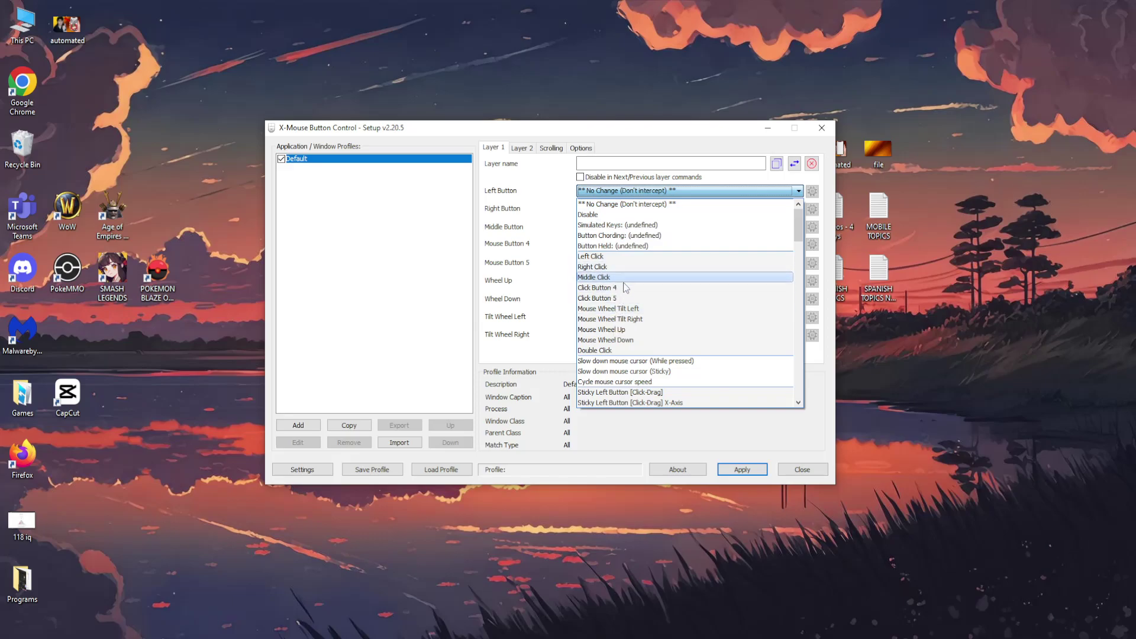
left_click(612, 350)
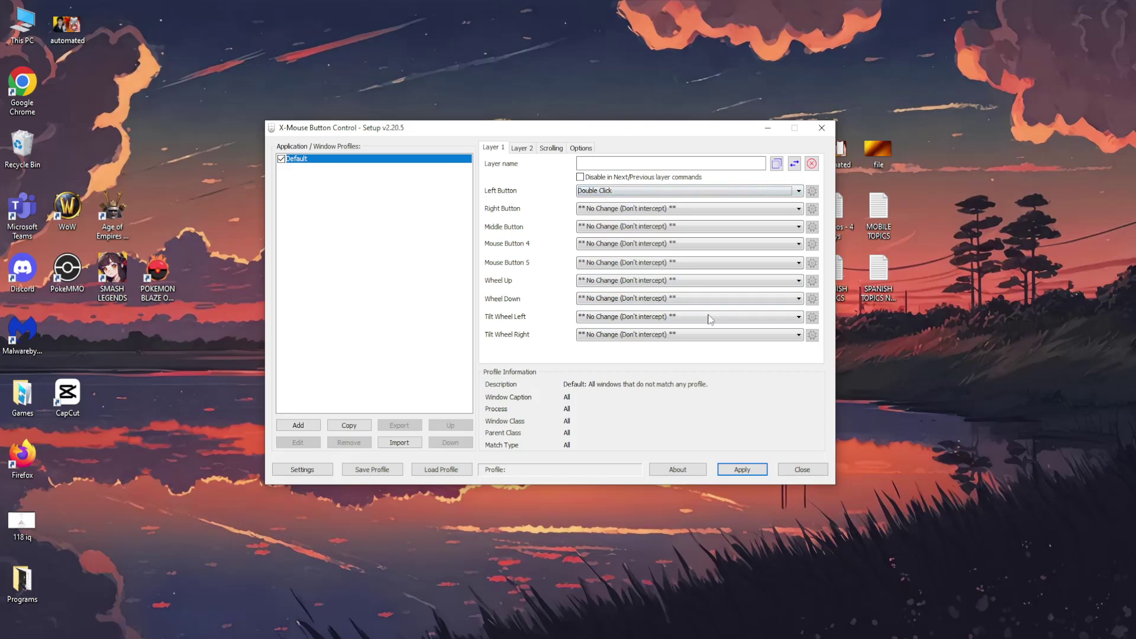
mouse_move(582, 132)
left_mouse_down()
mouse_move(593, 131)
mouse_move(582, 134)
left_mouse_up()
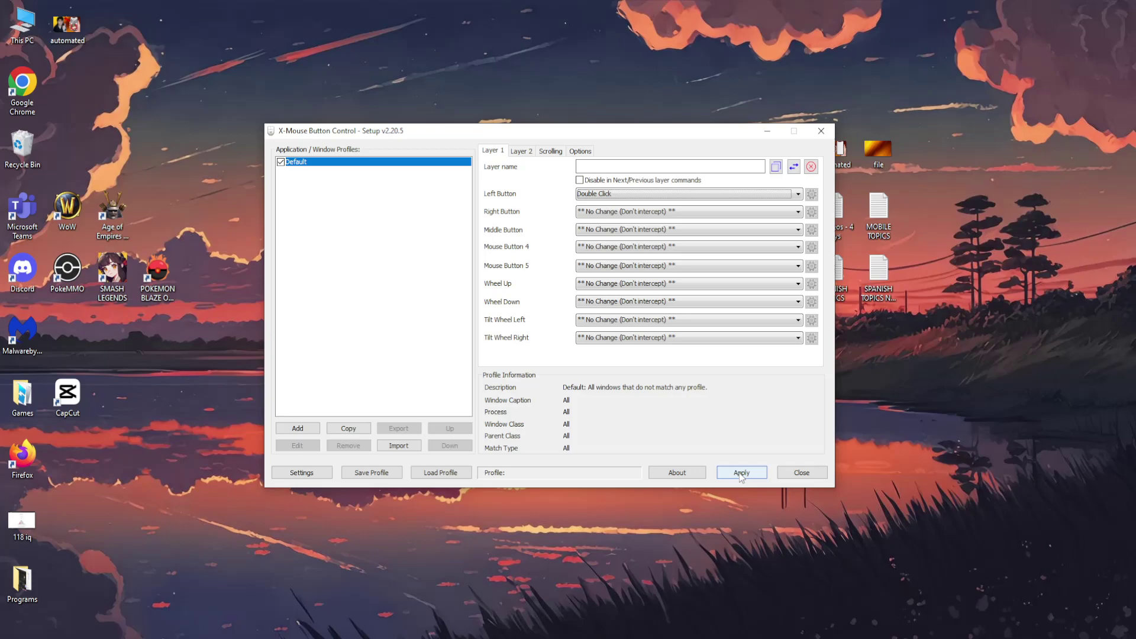